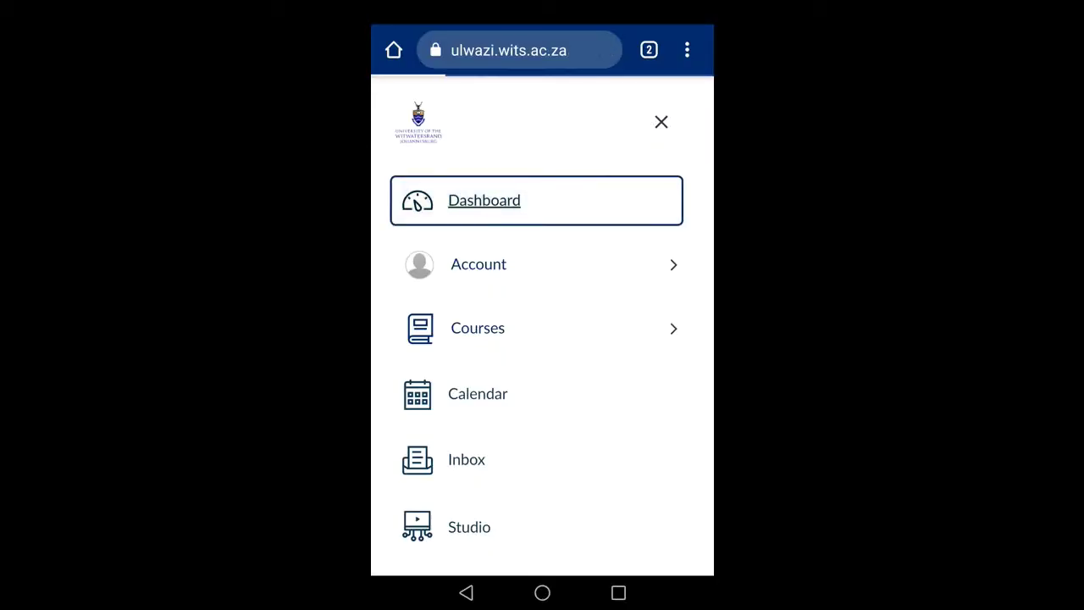
Expand the Account options in the site menu and open the course Modules page
{"action": "left_click", "coordinate": [391, 91]}
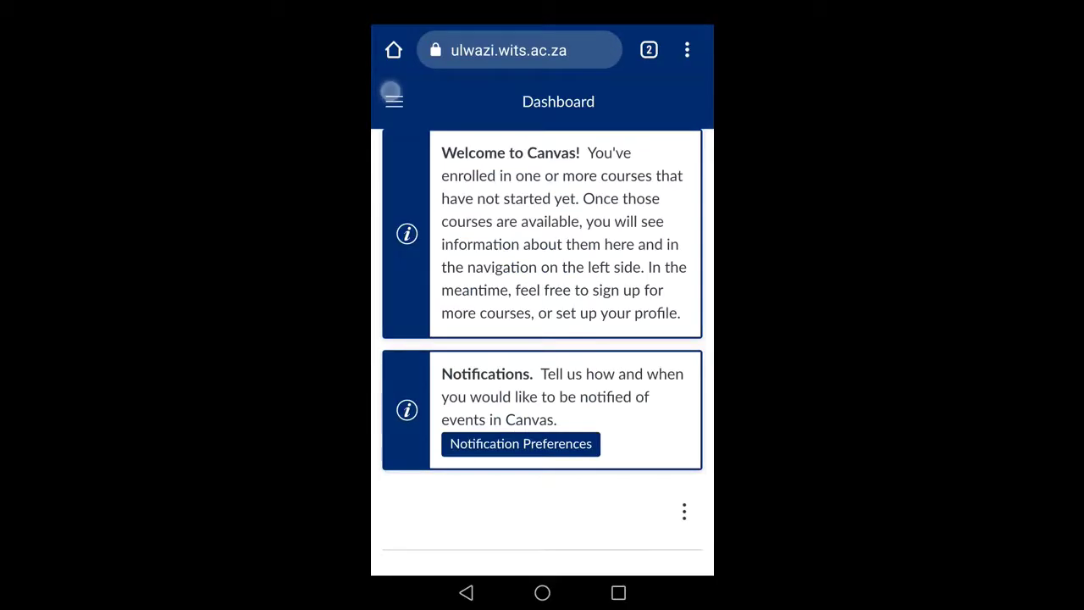
{"action": "left_click", "coordinate": [673, 265]}
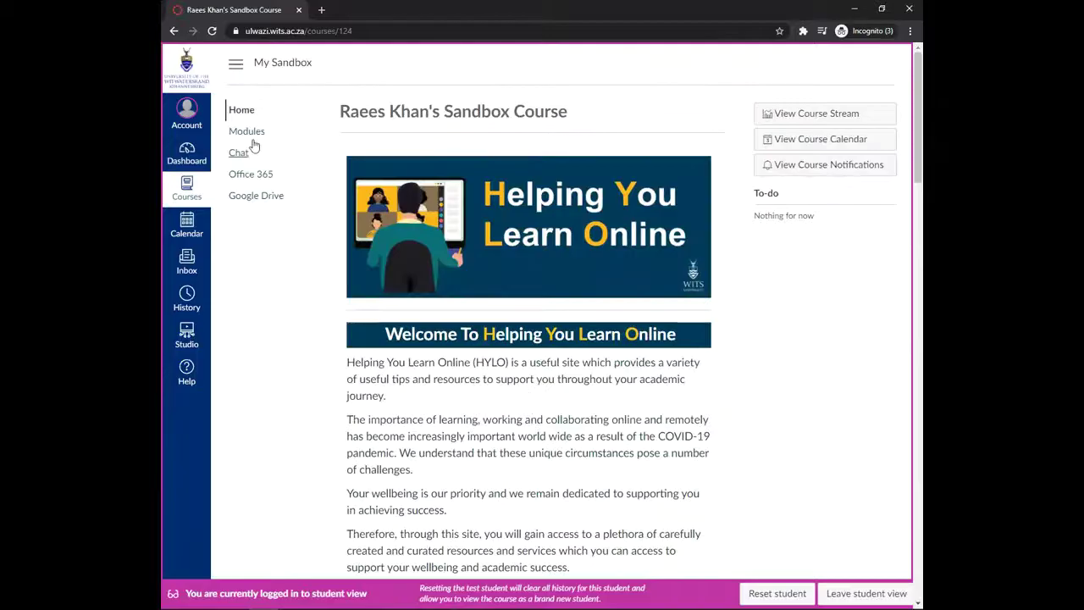
{"action": "left_click", "coordinate": [246, 133]}
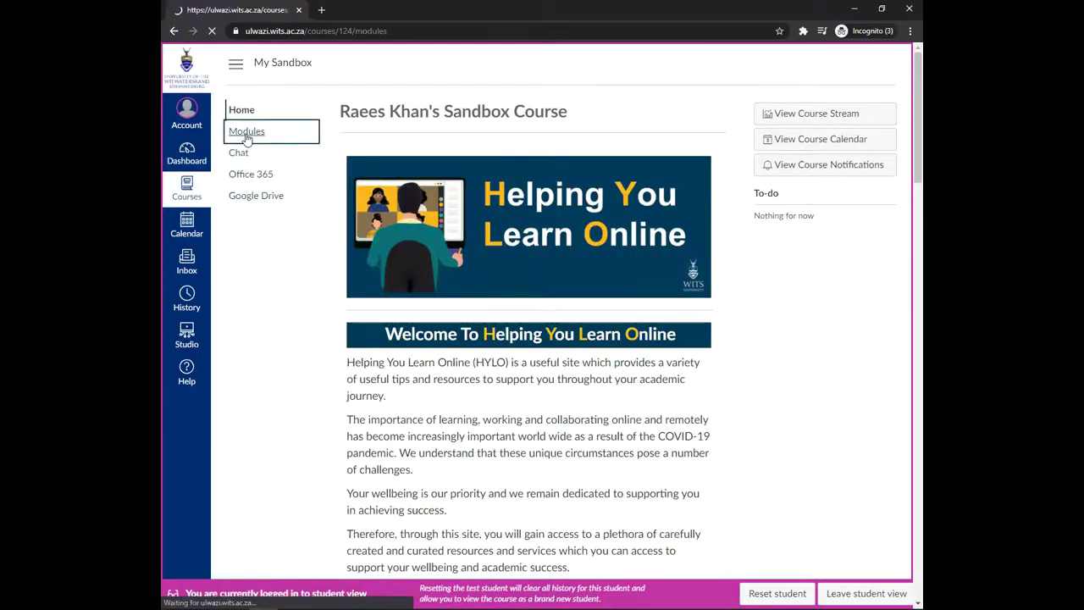
Return to the Dashboard, glance at the courses list, then go to the Calendar
{"action": "left_click", "coordinate": [186, 154]}
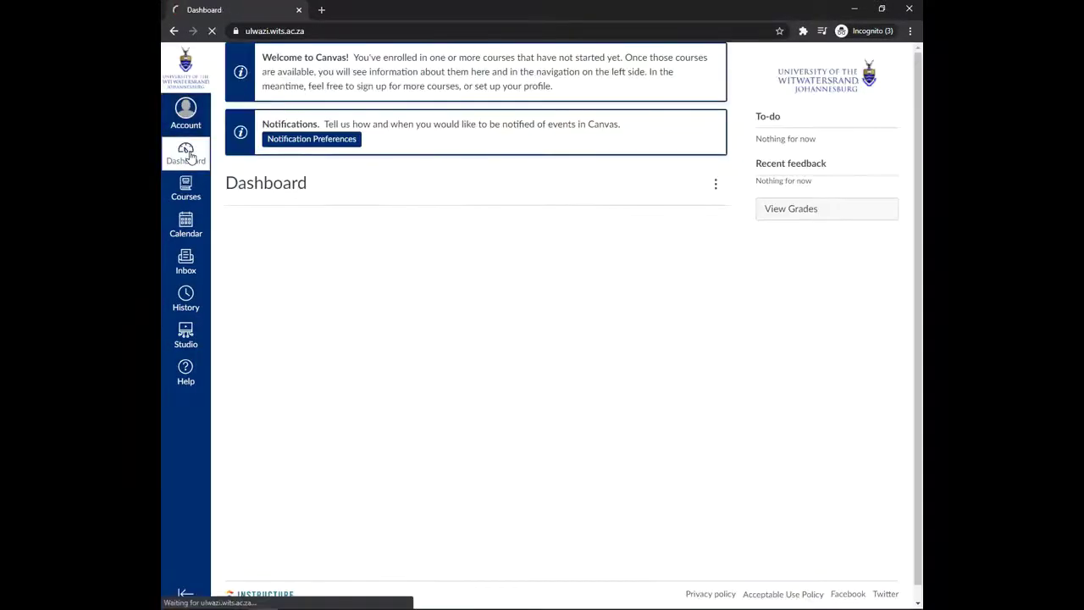
{"action": "left_click", "coordinate": [189, 157]}
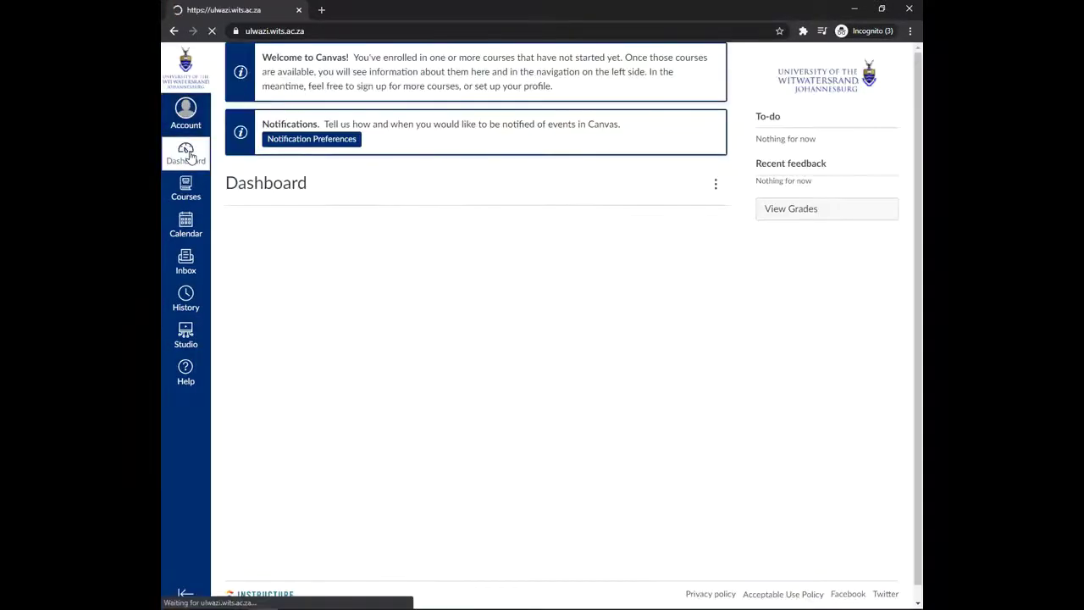
{"action": "left_click", "coordinate": [188, 192]}
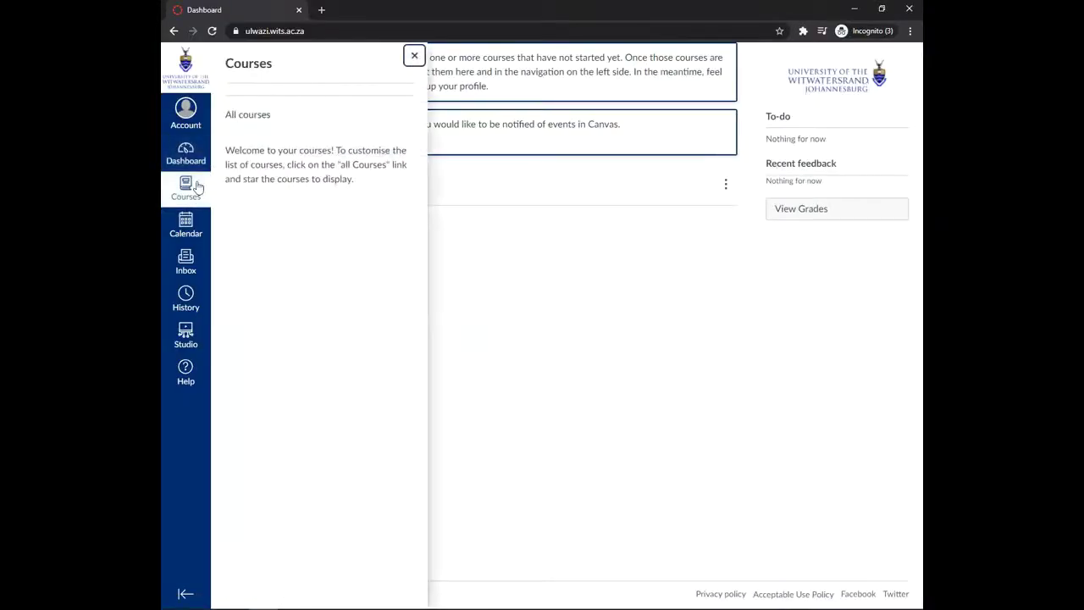
{"action": "left_click", "coordinate": [195, 187]}
{"action": "left_click", "coordinate": [181, 227]}
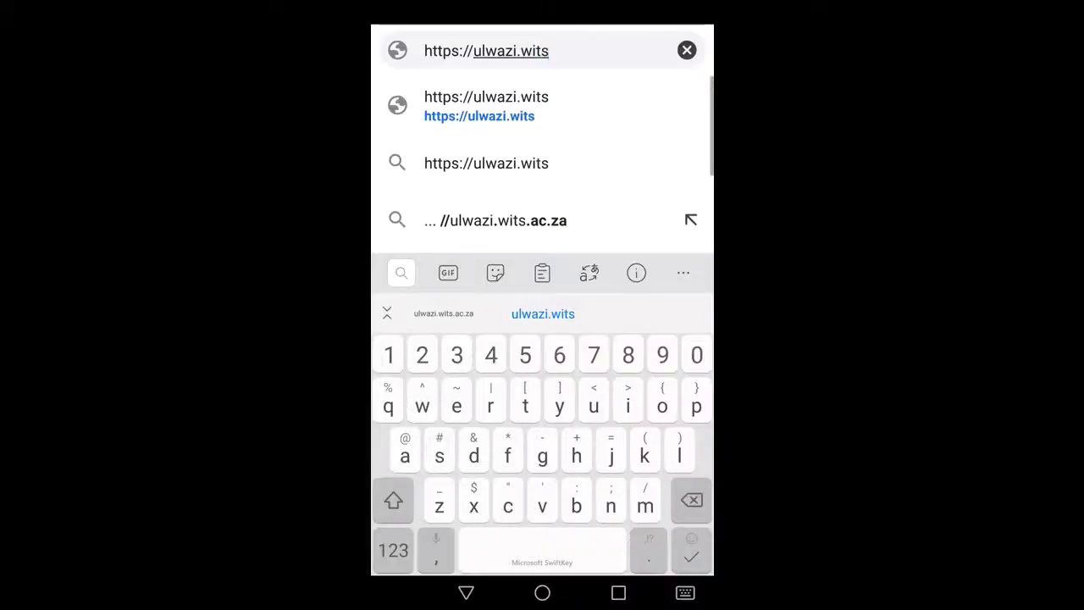
Finish entering the ulwazi.wits.ac.za address in the mobile browser
{"action": "type", "text": ".ac.z"}
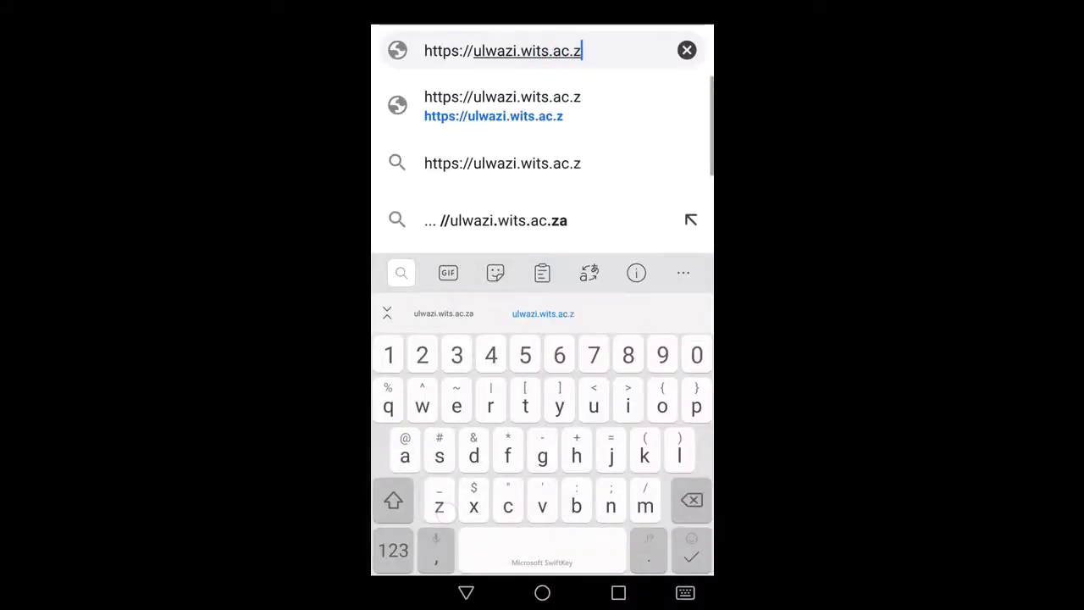
{"action": "type", "text": "a"}
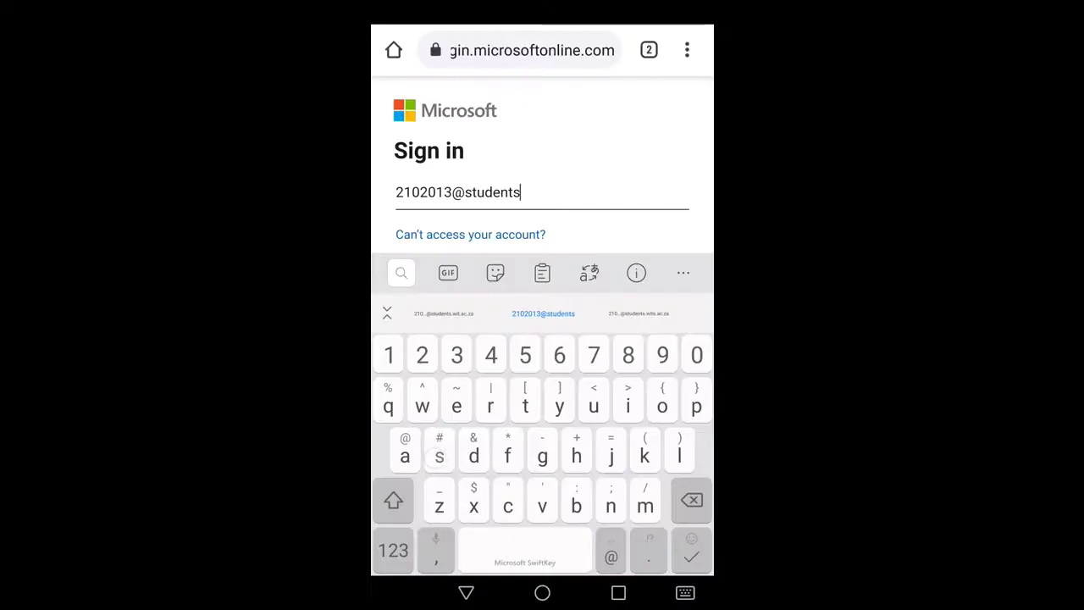
Enter the student e-mail and password, save the password, and stay signed in
{"action": "type", "text": ".w"}
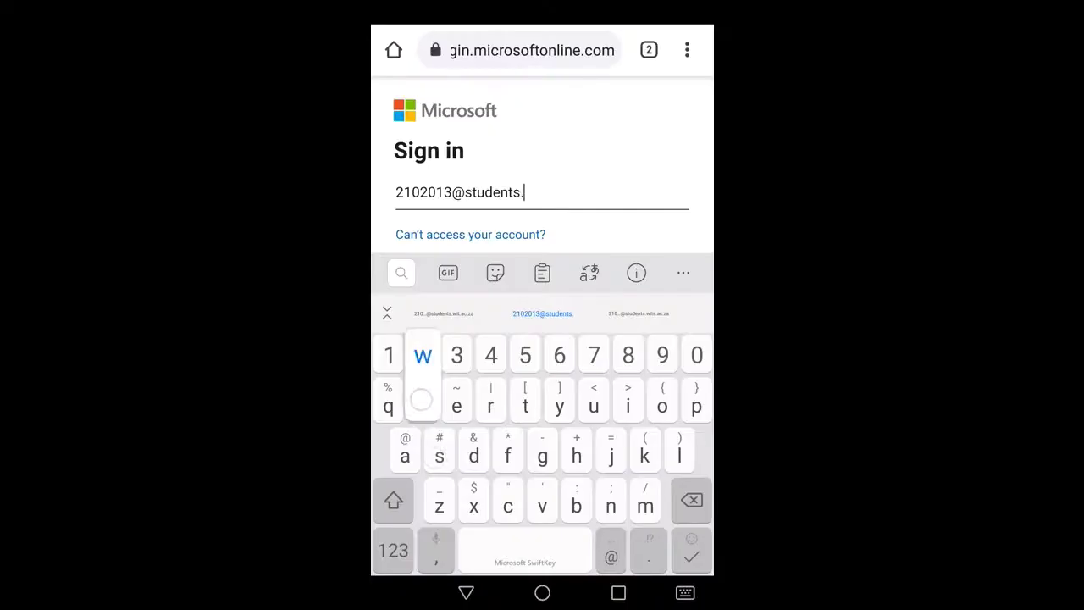
{"action": "type", "text": "its.ac"}
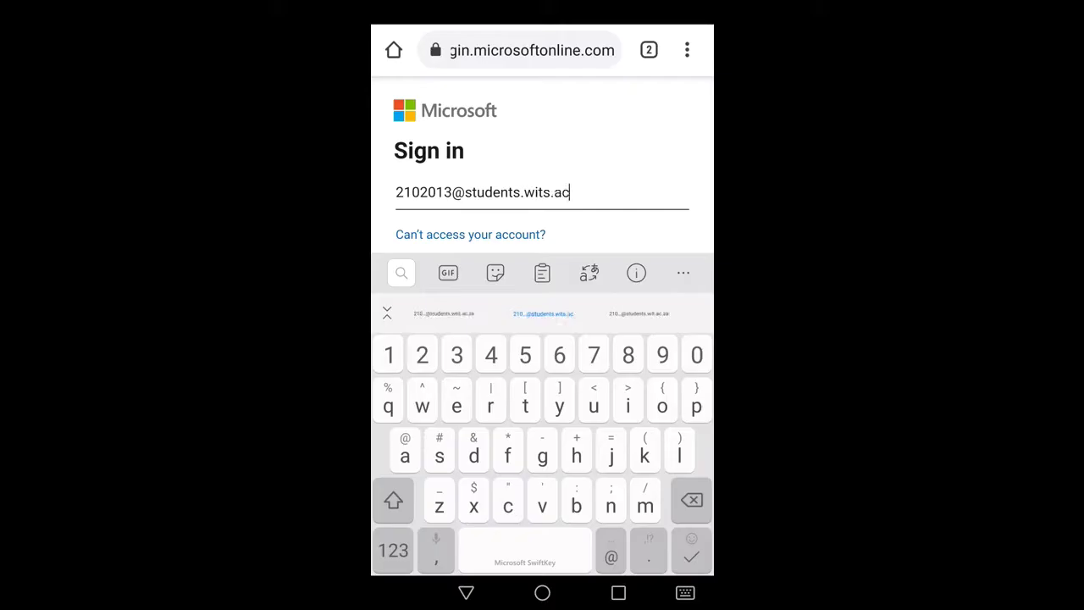
{"action": "type", "text": ".za"}
{"action": "left_click", "coordinate": [466, 592]}
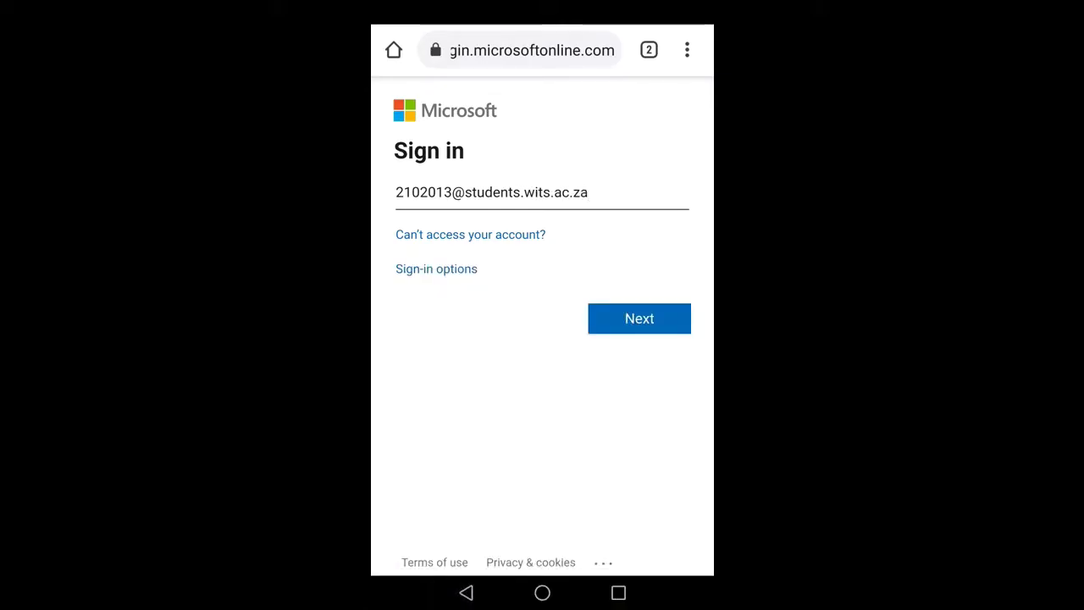
{"action": "left_click", "coordinate": [652, 326]}
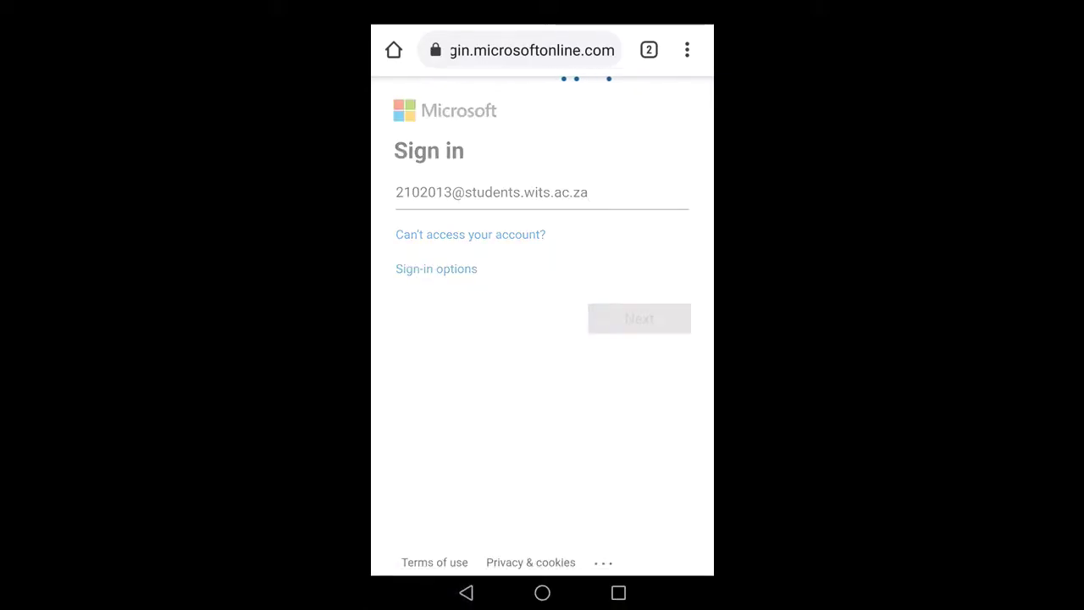
{"action": "left_click", "coordinate": [639, 318]}
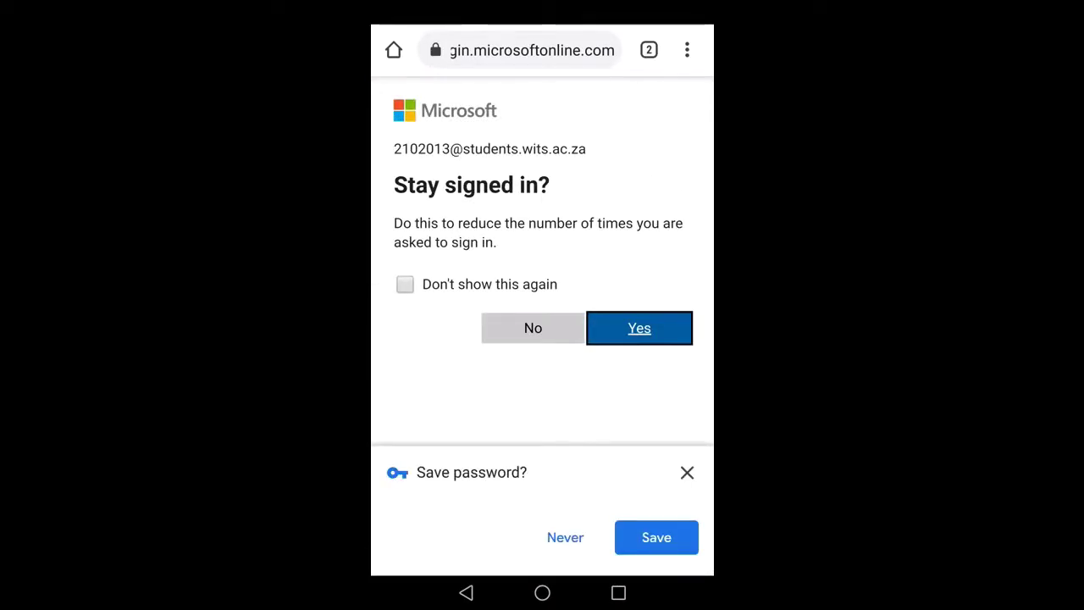
{"action": "left_click", "coordinate": [656, 537]}
{"action": "left_click", "coordinate": [405, 284]}
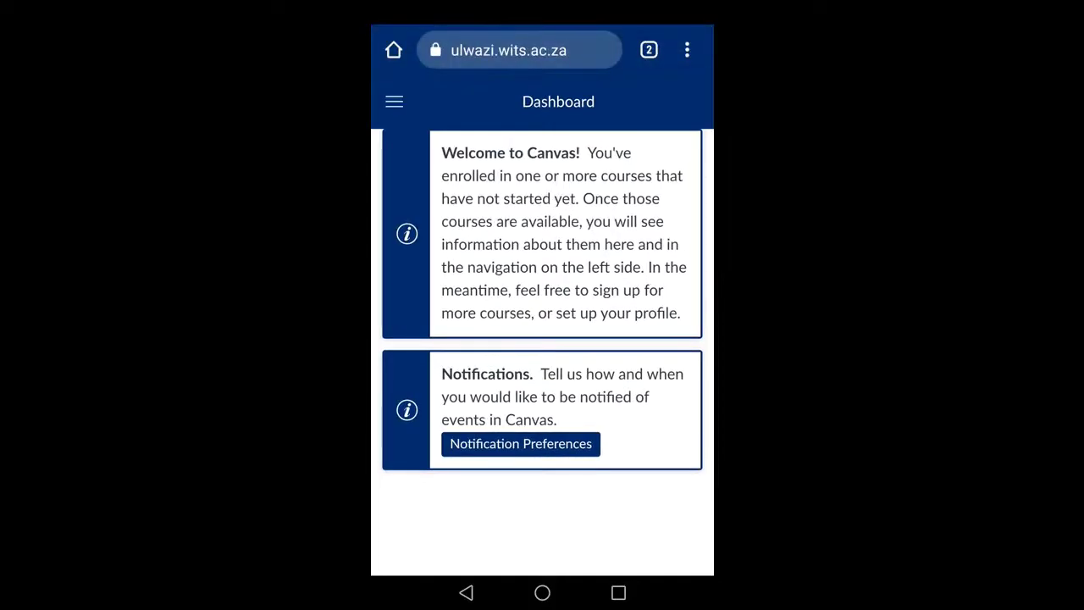
Scroll the mobile Dashboard down to the To-do and Recent feedback sections
{"action": "left_click_drag", "start_coordinate": [649, 387], "coordinate": [680, 290]}
{"action": "left_click_drag", "start_coordinate": [675, 449], "coordinate": [675, 273]}
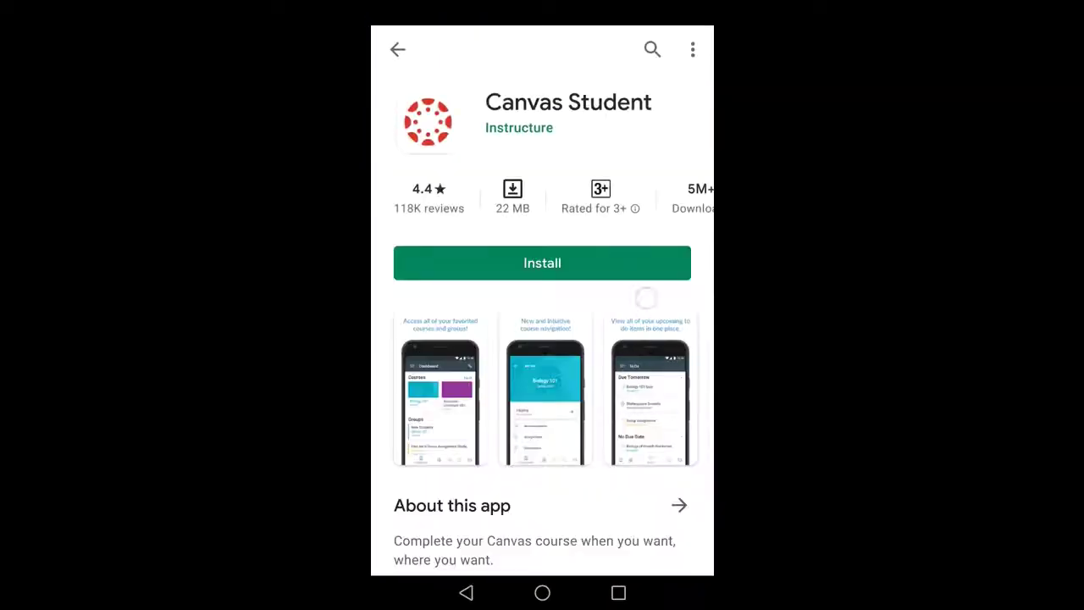
Install Canvas Student from its Play Store page and launch the app
{"action": "left_click", "coordinate": [610, 267]}
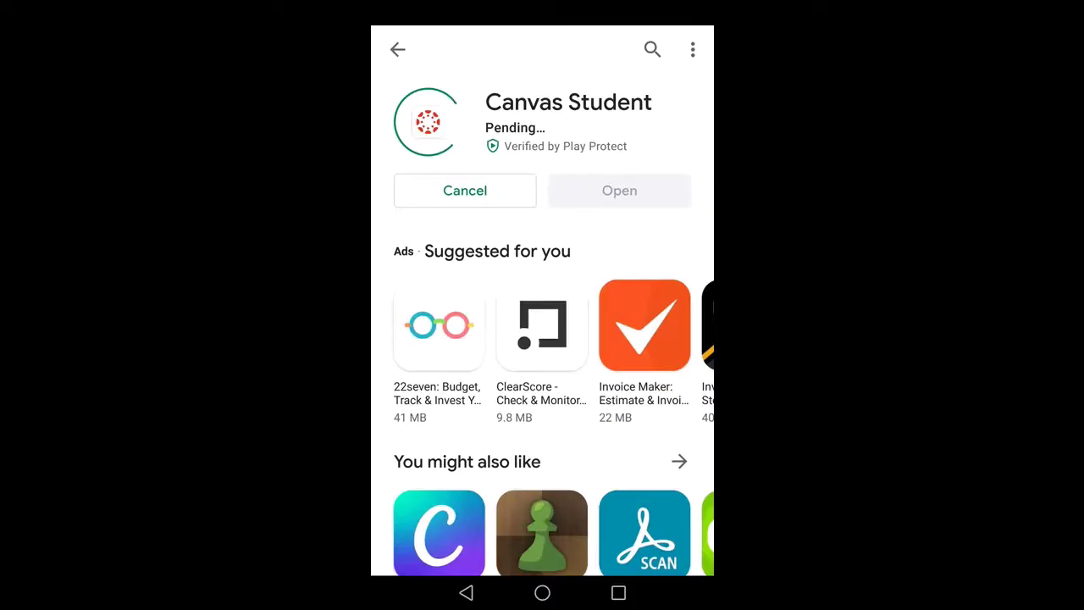
{"action": "left_click", "coordinate": [407, 245]}
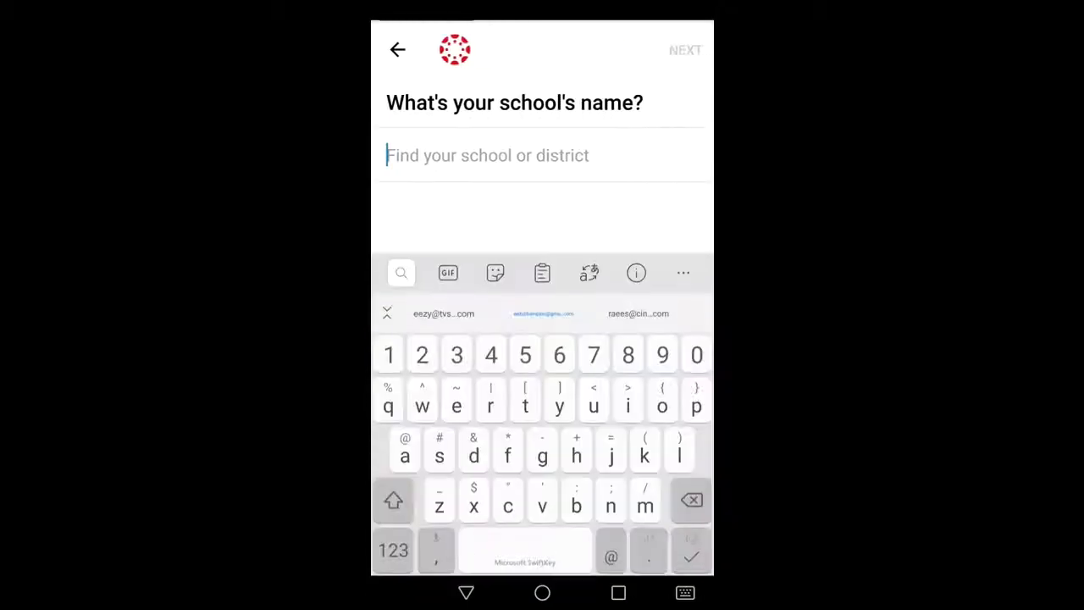
Find school 'ulwazi', pick Ulwazi (Wits), and sign in through Microsoft, staying signed in
{"action": "type", "text": "ulwazi"}
{"action": "left_click", "coordinate": [466, 593]}
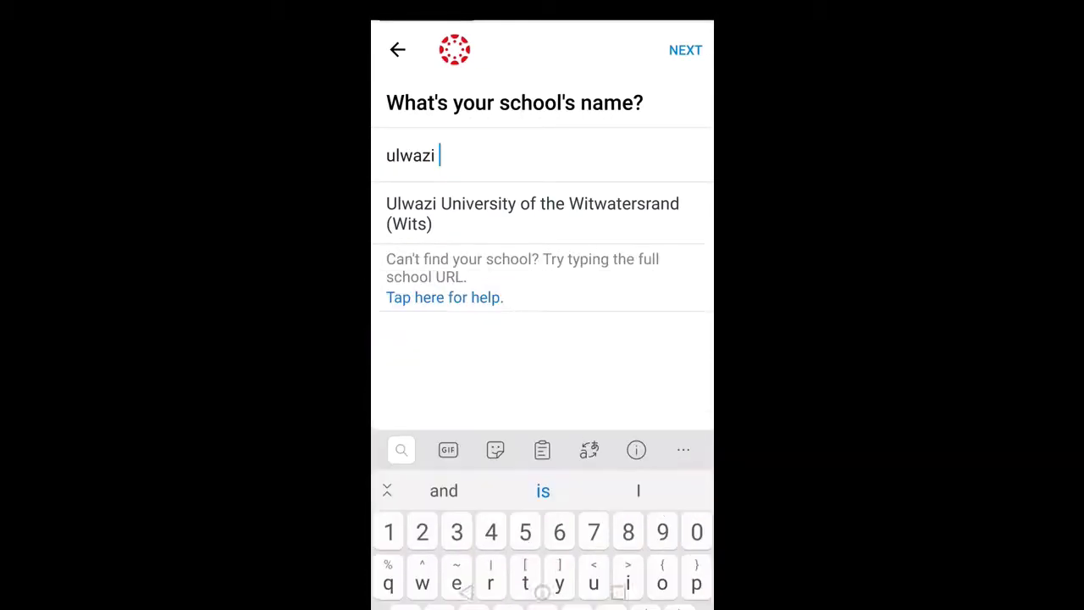
{"action": "left_click", "coordinate": [654, 325]}
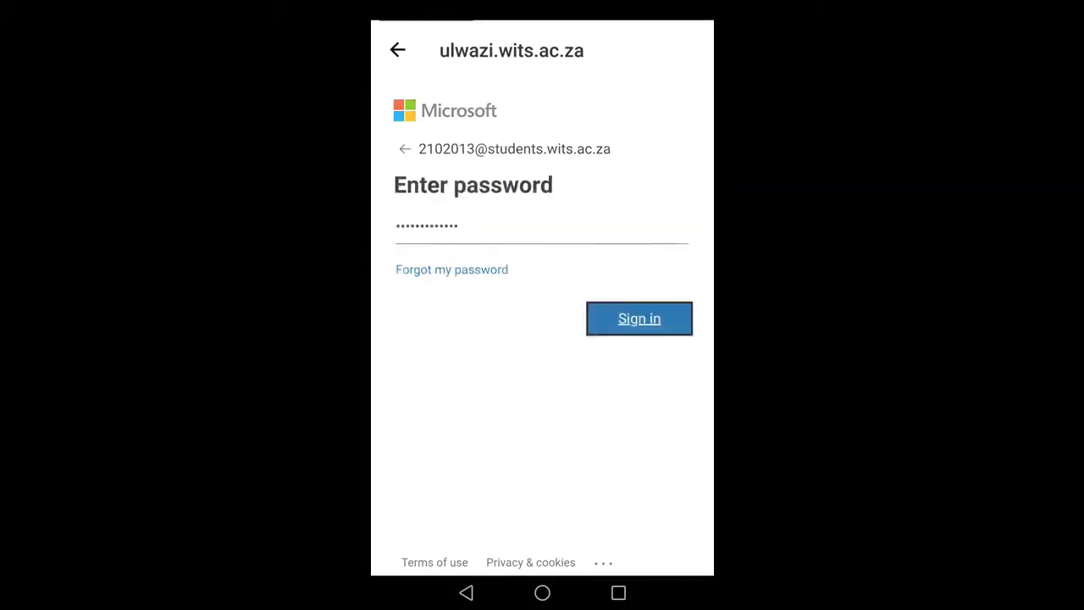
{"action": "left_click", "coordinate": [403, 284]}
{"action": "left_click", "coordinate": [644, 328]}
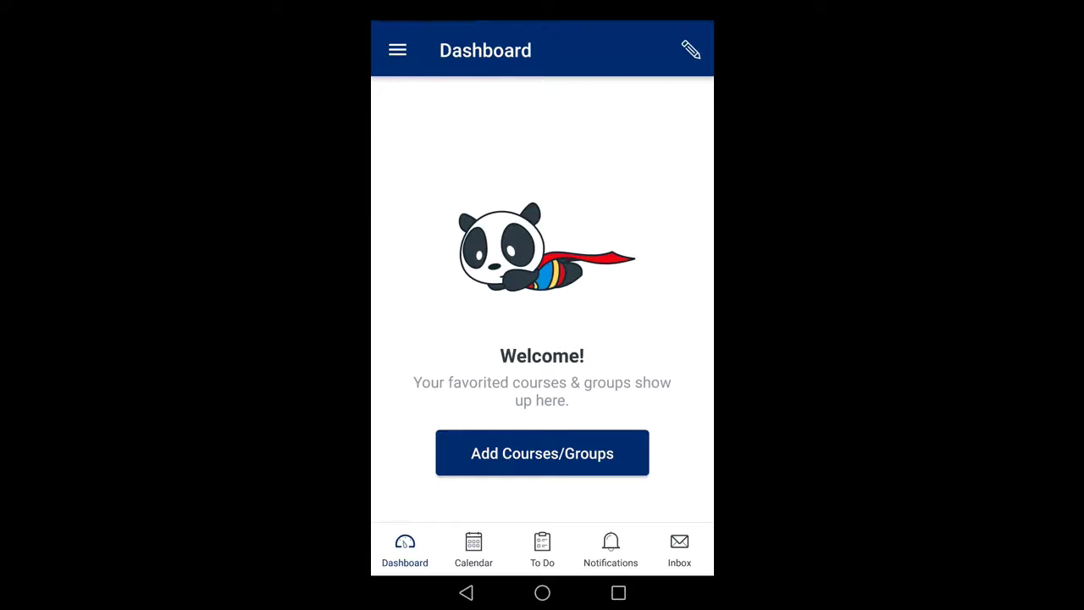
Open All courses from the app's navigation menu
{"action": "left_click", "coordinate": [397, 50]}
{"action": "left_click", "coordinate": [478, 328]}
{"action": "left_click", "coordinate": [503, 377]}
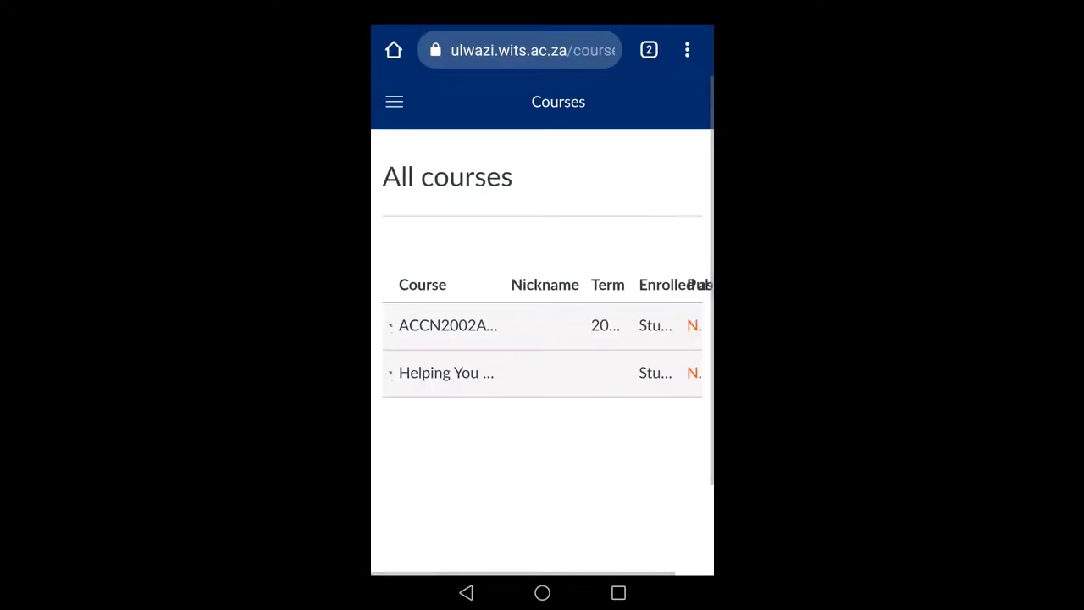
Check the Calendar and To Do tabs, then open the empty Inbox
{"action": "left_click", "coordinate": [473, 549]}
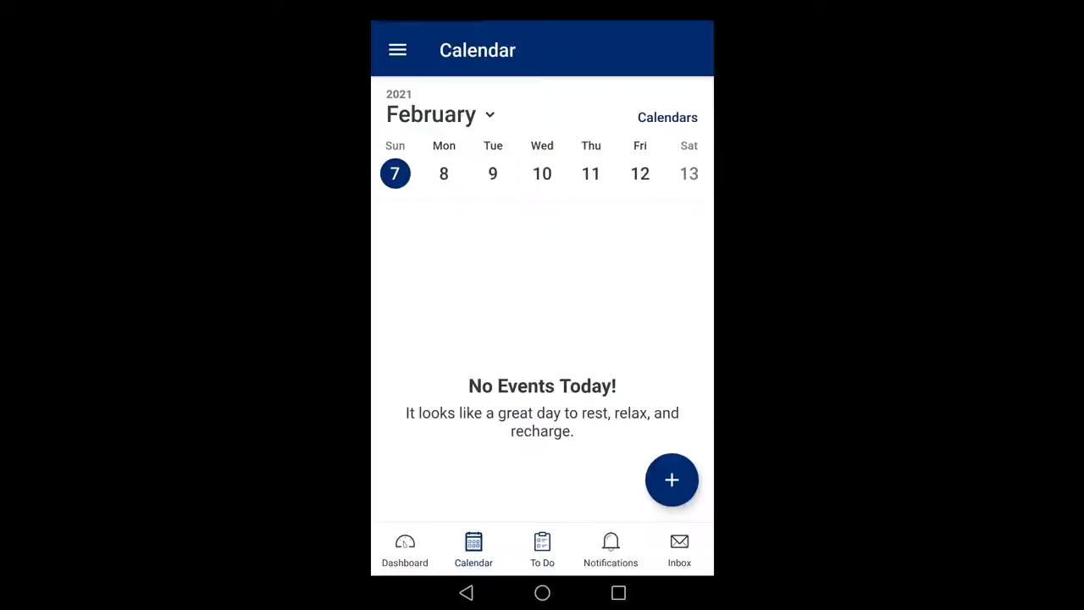
{"action": "left_click", "coordinate": [542, 549]}
{"action": "right_click", "coordinate": [525, 365]}
{"action": "left_click", "coordinate": [679, 549]}
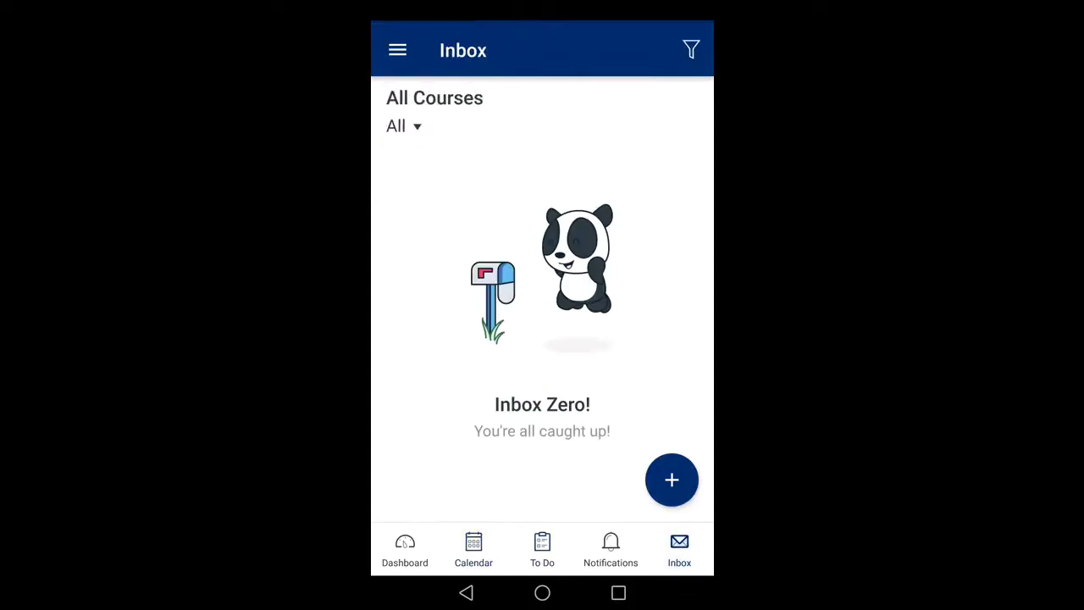
Scroll through the Account Notification Settings page
{"action": "left_click_drag", "start_coordinate": [614, 438], "coordinate": [659, 271]}
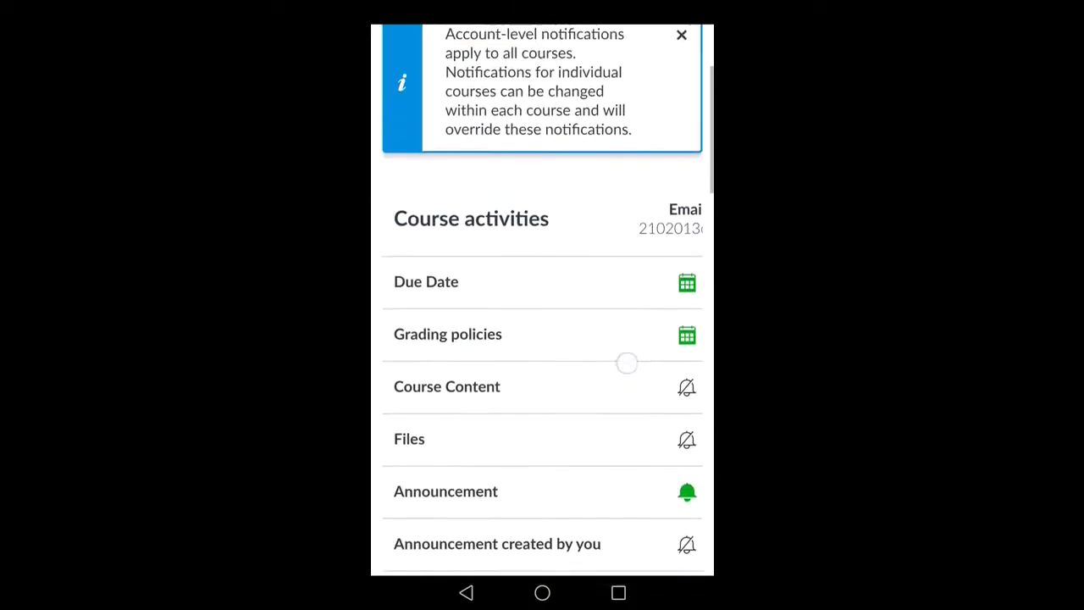
{"action": "left_click_drag", "start_coordinate": [600, 422], "coordinate": [615, 358]}
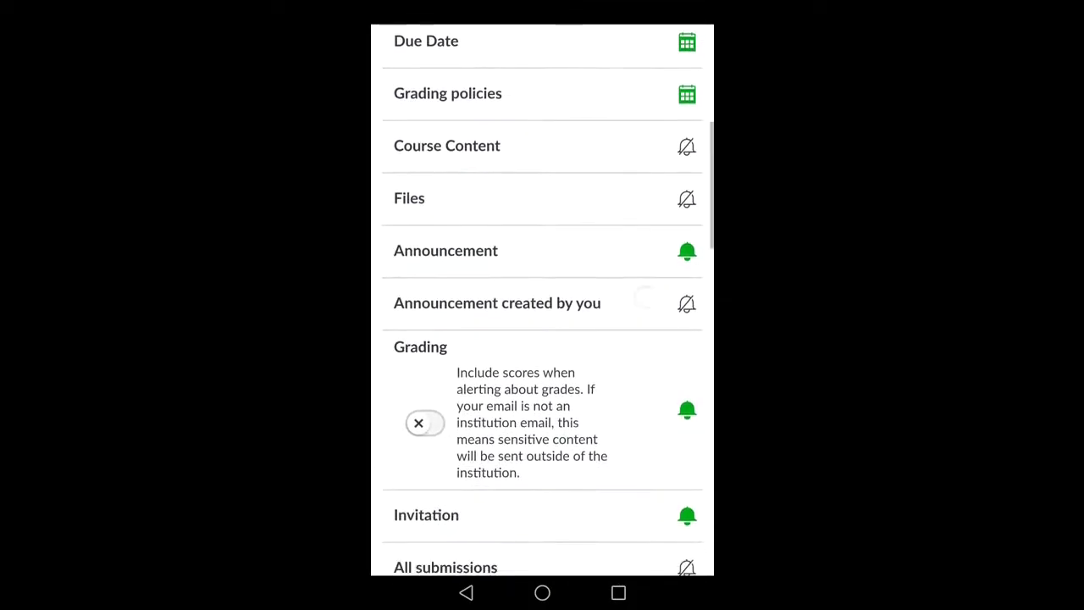
{"action": "left_click_drag", "start_coordinate": [610, 398], "coordinate": [634, 295]}
{"action": "left_click_drag", "start_coordinate": [612, 458], "coordinate": [612, 334]}
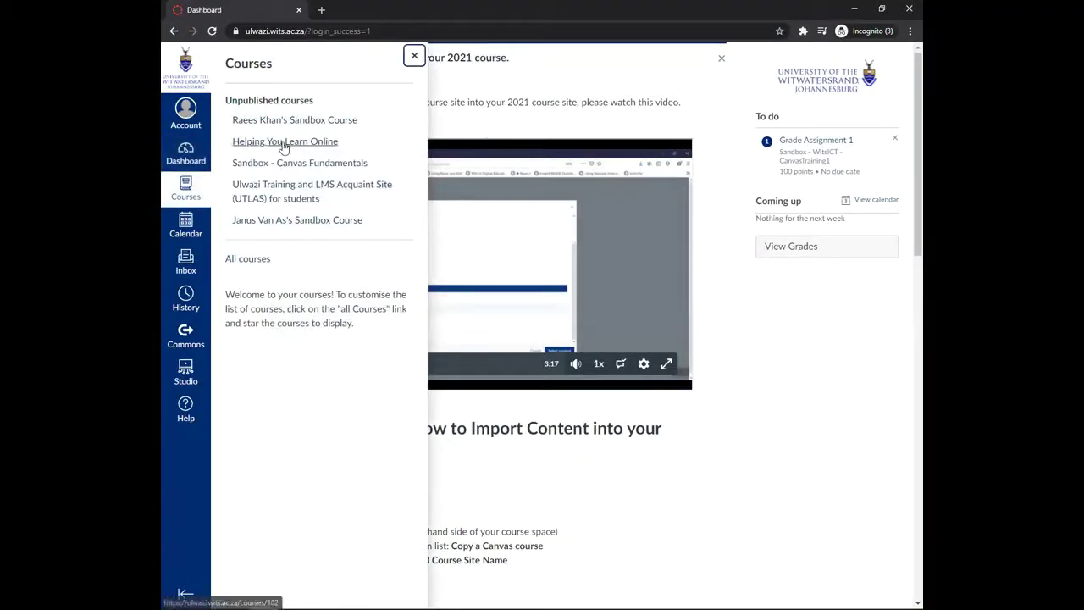
Browse the Helping You Learn Online course home page, then confirm logging out of the app
{"action": "left_click", "coordinate": [284, 143]}
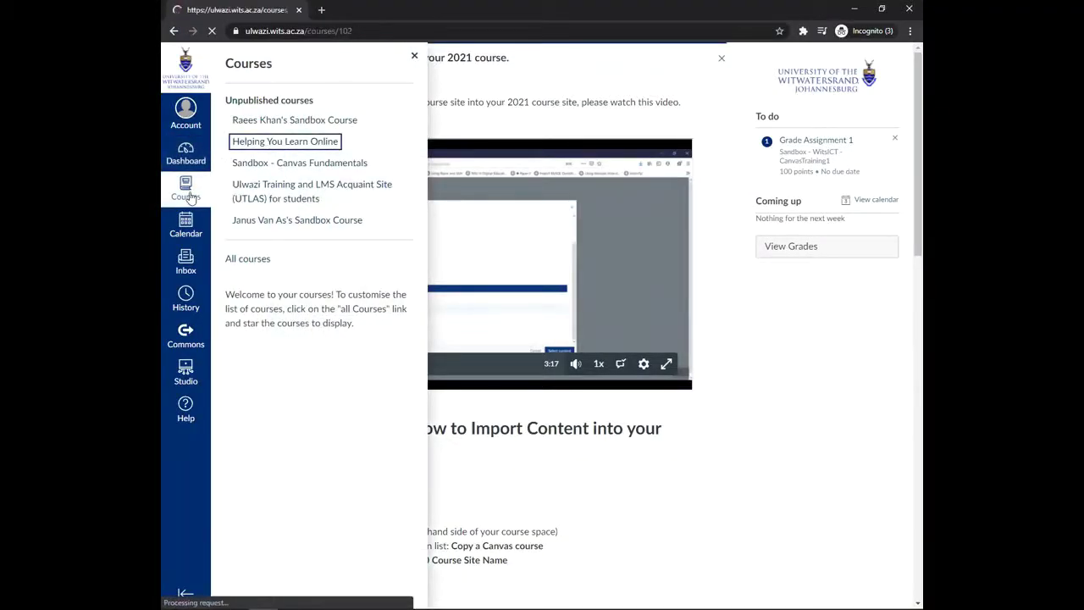
{"action": "scroll", "coordinate": [622, 102], "scroll_direction": "down", "scroll_amount": 2}
{"action": "scroll", "coordinate": [622, 101], "scroll_direction": "down", "scroll_amount": 1}
{"action": "scroll", "coordinate": [624, 103], "scroll_direction": "down", "scroll_amount": 3}
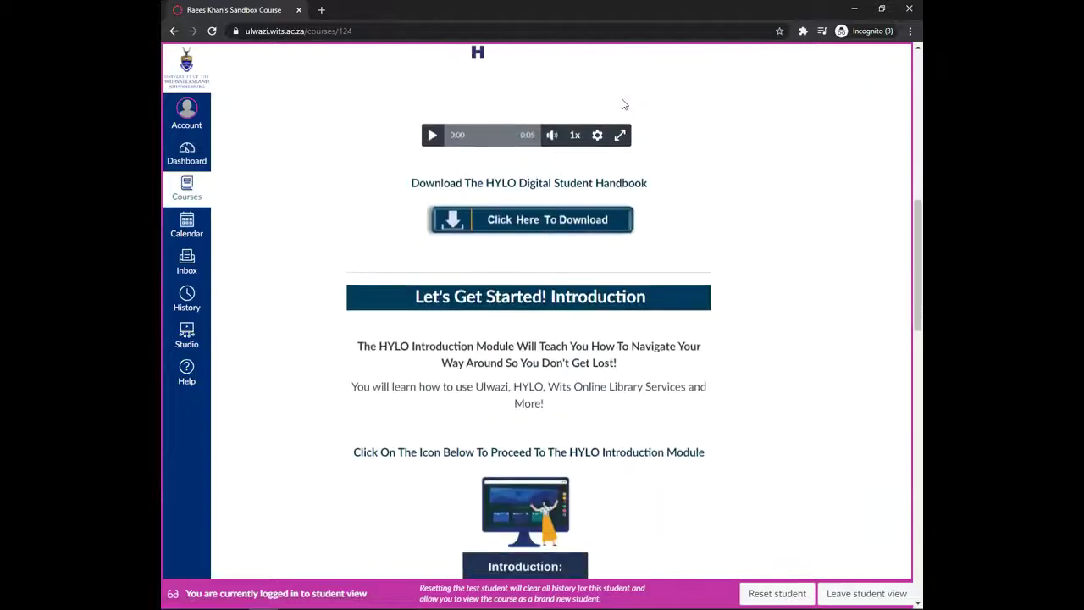
{"action": "scroll", "coordinate": [622, 103], "scroll_direction": "down", "scroll_amount": 1}
{"action": "scroll", "coordinate": [623, 103], "scroll_direction": "down", "scroll_amount": 2}
{"action": "scroll", "coordinate": [614, 127], "scroll_direction": "down", "scroll_amount": 1}
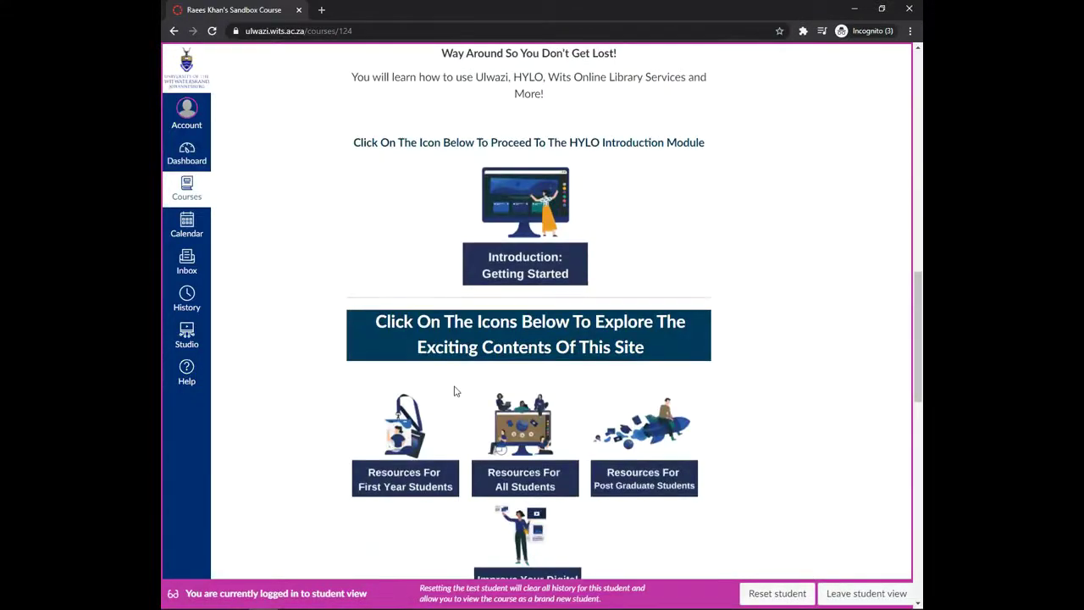
{"action": "scroll", "coordinate": [729, 433], "scroll_direction": "down", "scroll_amount": 2}
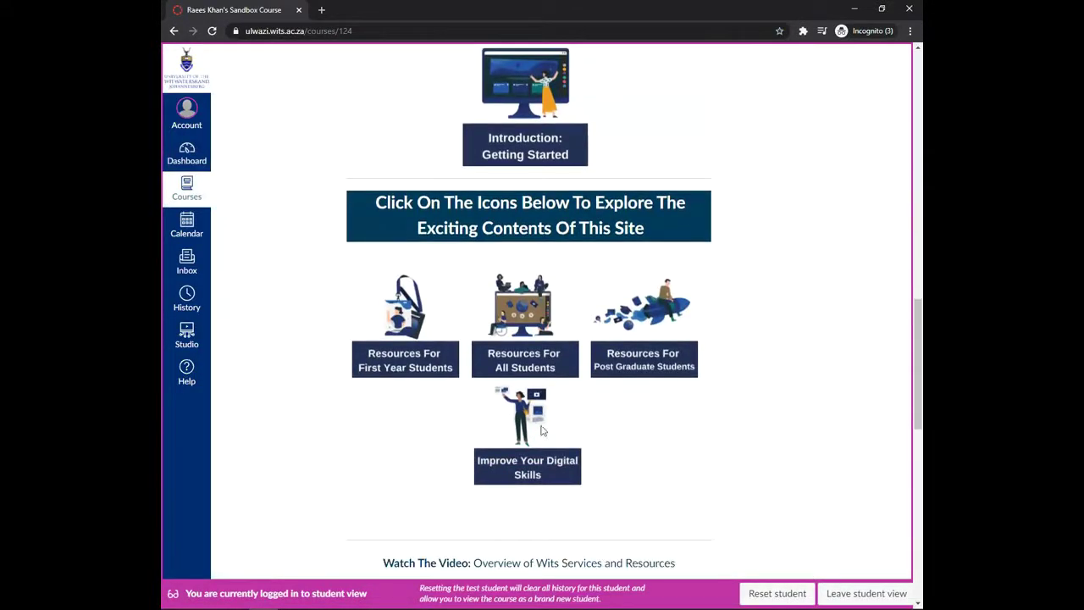
{"action": "scroll", "coordinate": [543, 430], "scroll_direction": "down", "scroll_amount": 1}
{"action": "scroll", "coordinate": [535, 420], "scroll_direction": "down", "scroll_amount": 2}
{"action": "scroll", "coordinate": [533, 421], "scroll_direction": "down", "scroll_amount": 1}
{"action": "scroll", "coordinate": [530, 417], "scroll_direction": "down", "scroll_amount": 1}
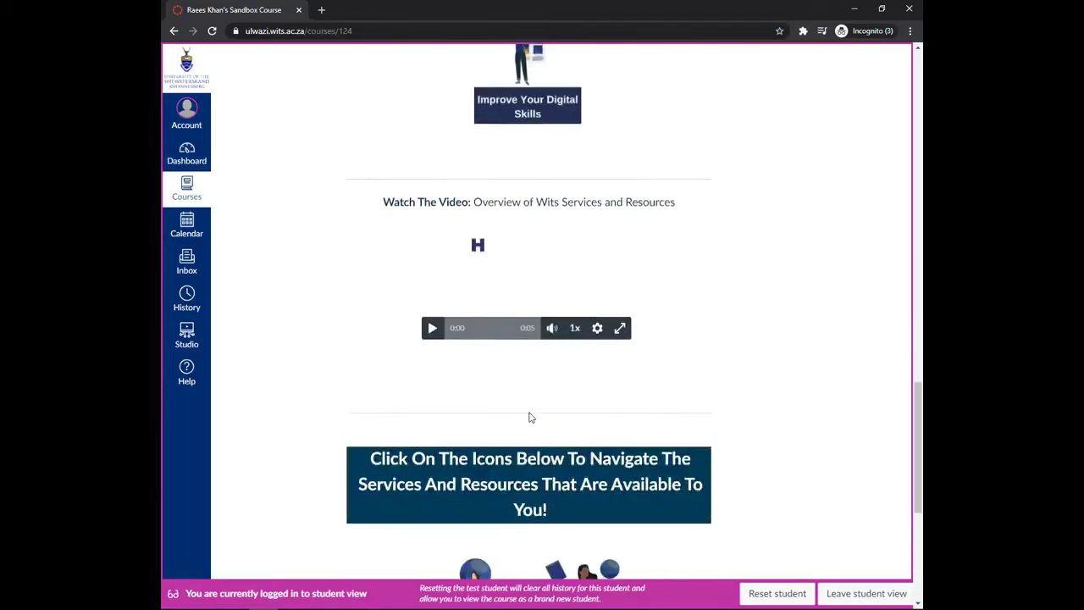
{"action": "scroll", "coordinate": [529, 416], "scroll_direction": "down", "scroll_amount": 1}
{"action": "scroll", "coordinate": [530, 415], "scroll_direction": "down", "scroll_amount": 2}
{"action": "scroll", "coordinate": [527, 407], "scroll_direction": "up", "scroll_amount": 4}
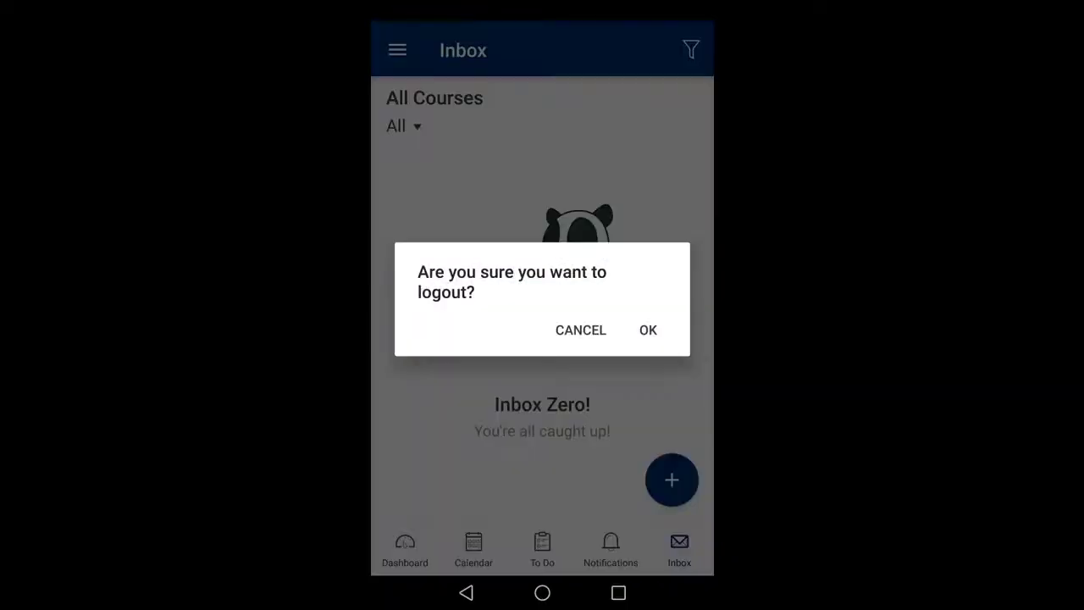
{"action": "left_click", "coordinate": [657, 329]}
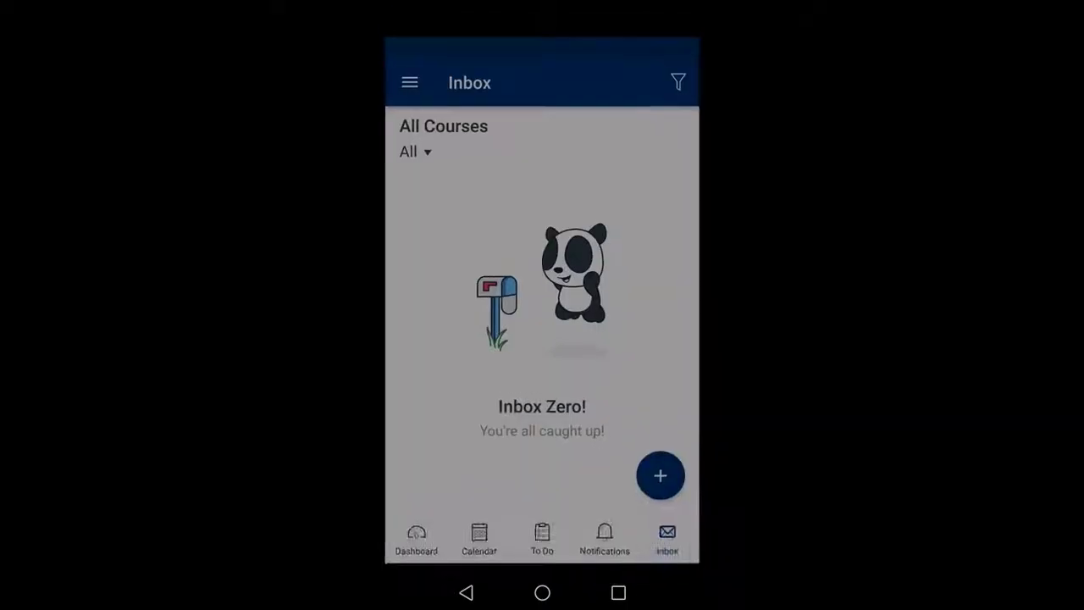